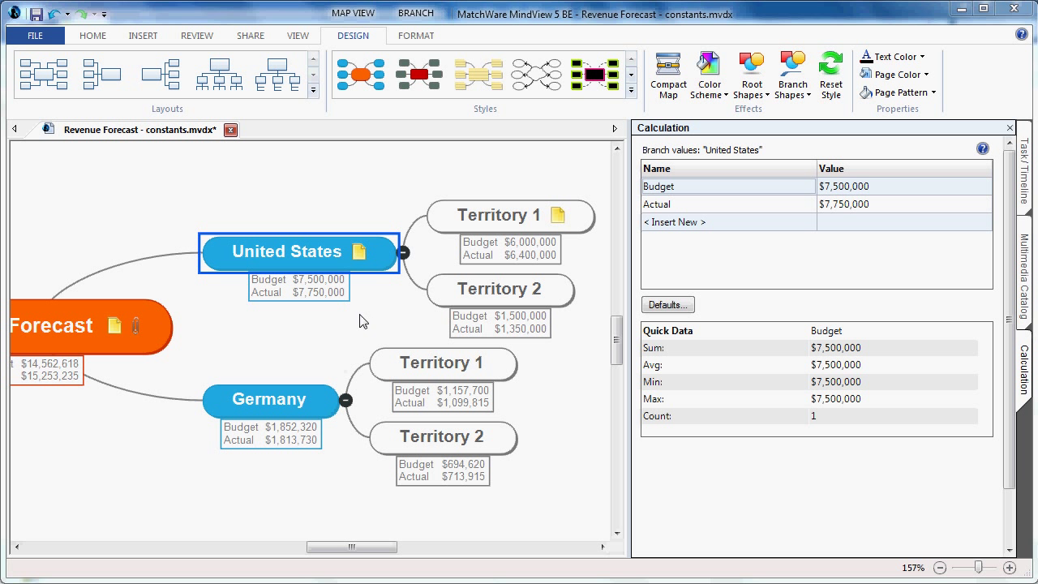
In the calculation Defaults dialog, tick the π constant box for Pound Conversion.
left_click(665, 305)
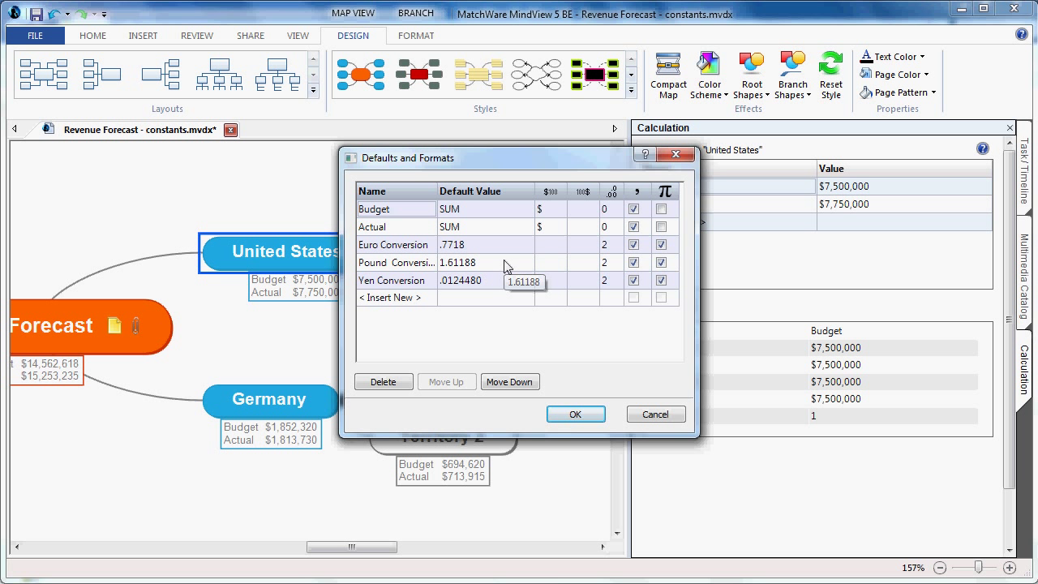
left_click(661, 260)
Open Germany Territory 1's budget formula 1500000 *[Euro Conversion] with its constants and functions list.
left_click(579, 415)
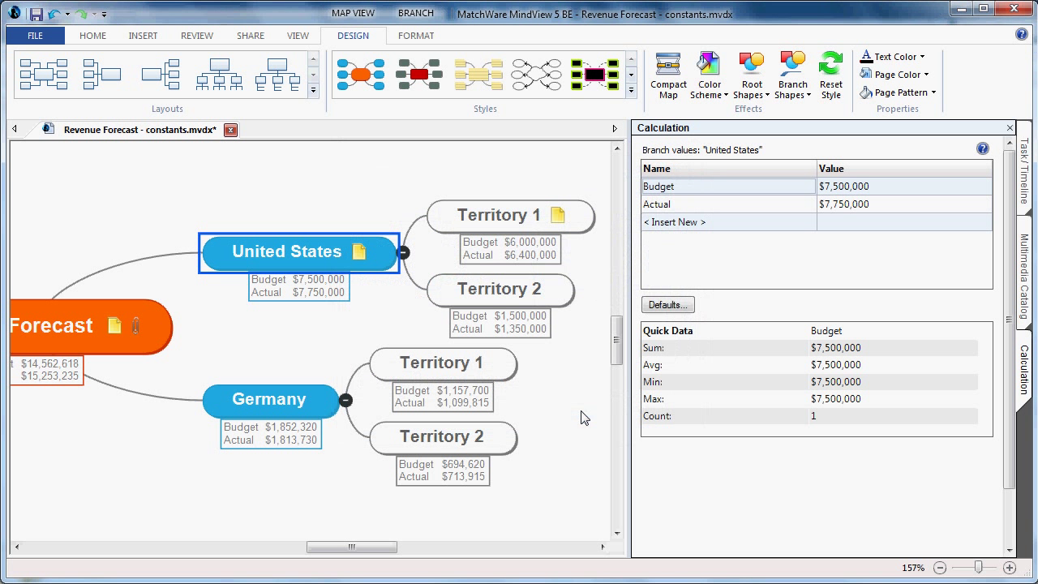
left_click(501, 365)
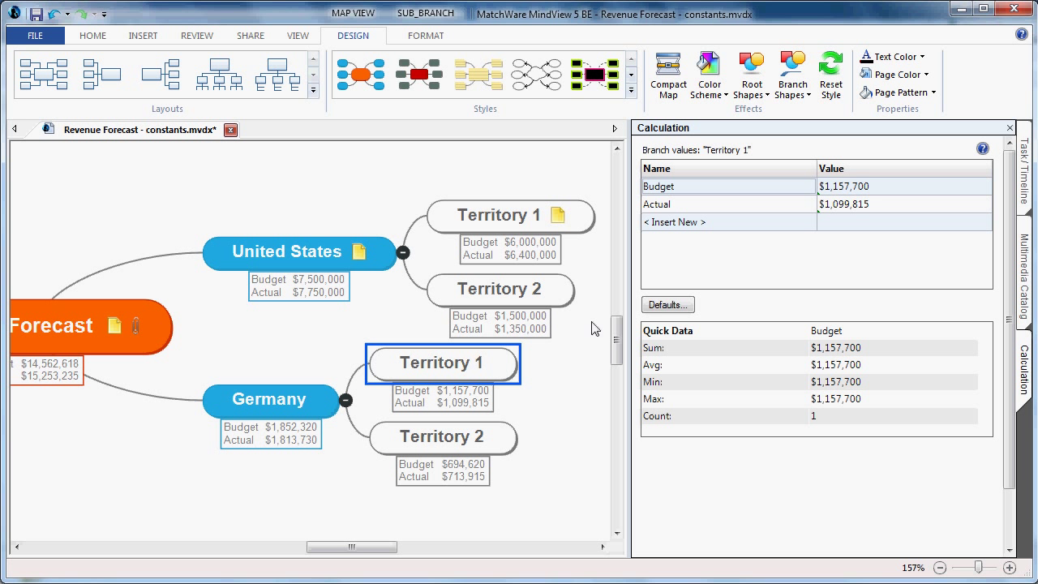
mouse_move(935, 200)
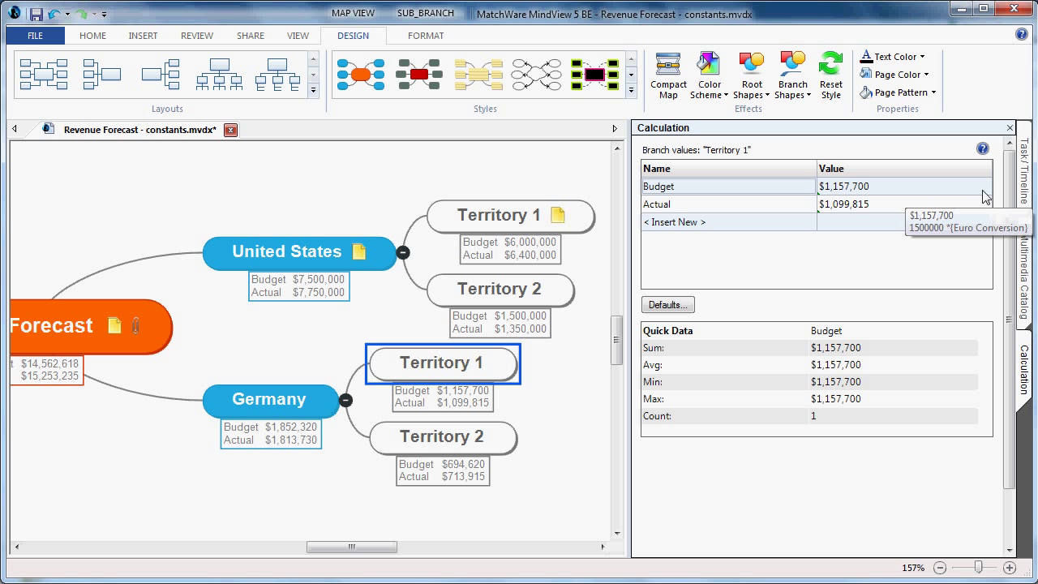
left_click(984, 188)
left_click(982, 188)
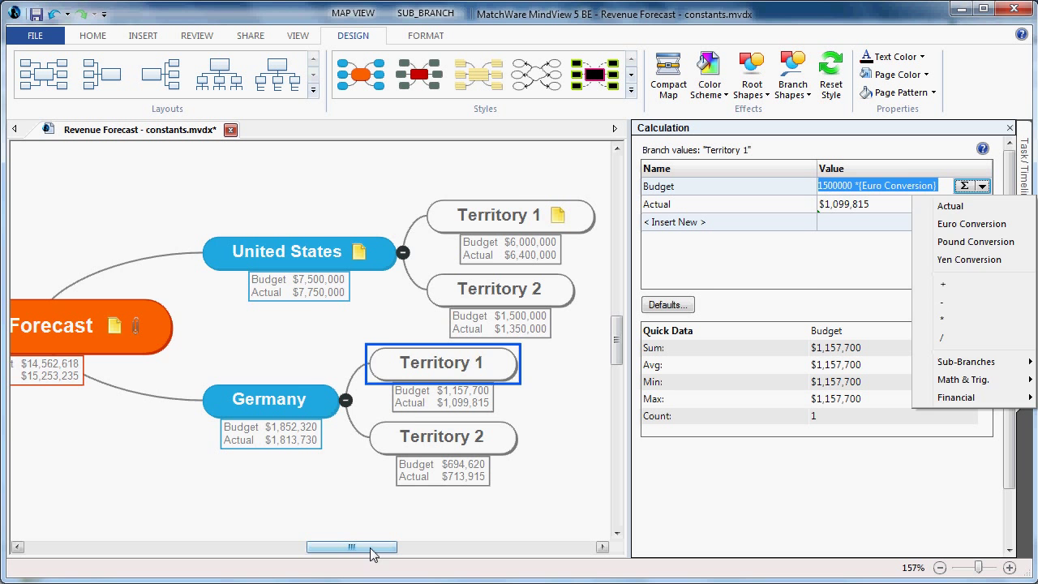
Inspect the UK and Japan Territory 1 budget formulas, then recheck the conversion constants in Defaults.
left_click_drag(373, 547, 287, 546)
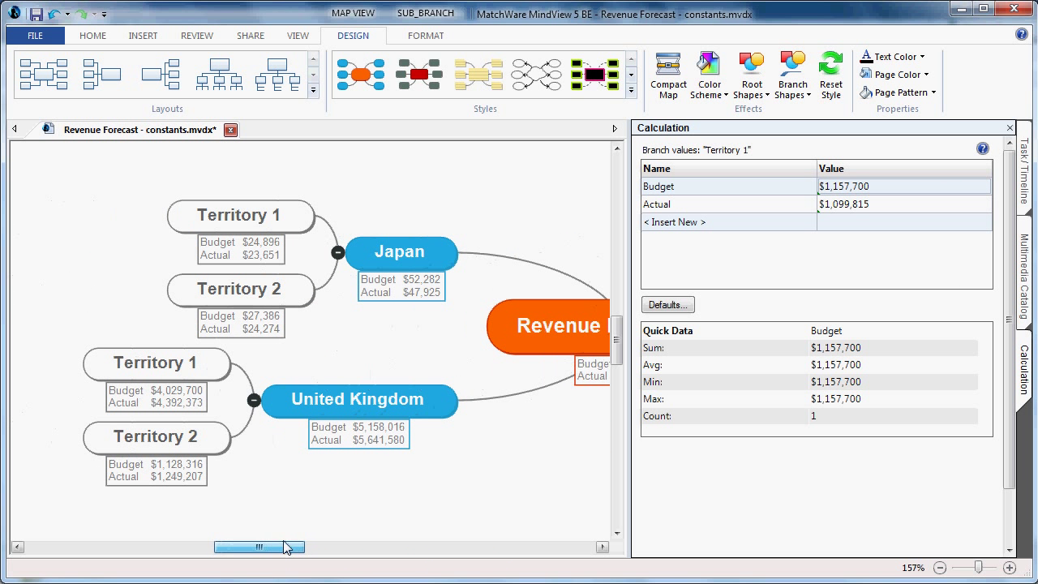
left_click(154, 363)
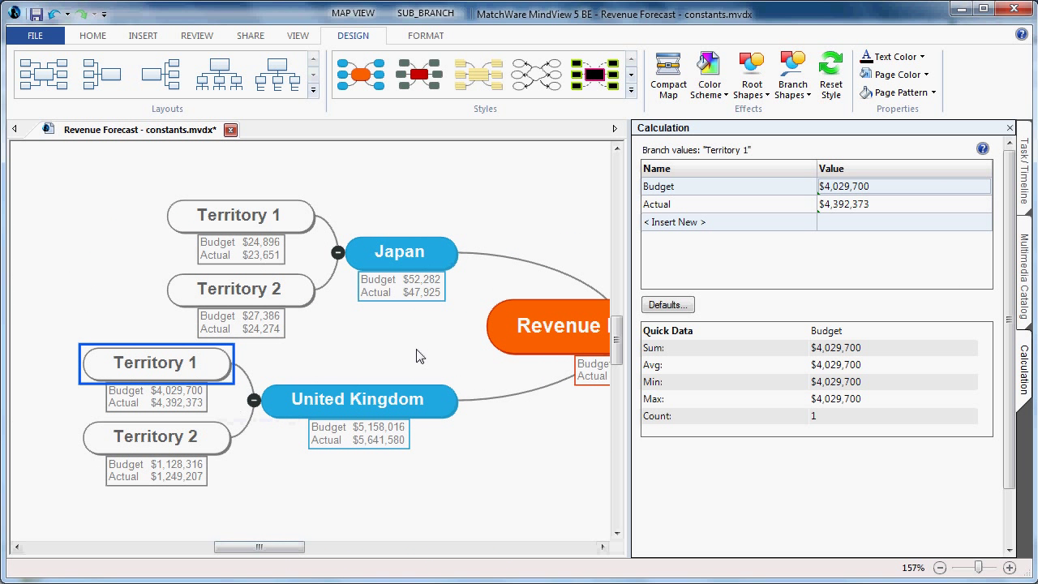
left_click(984, 186)
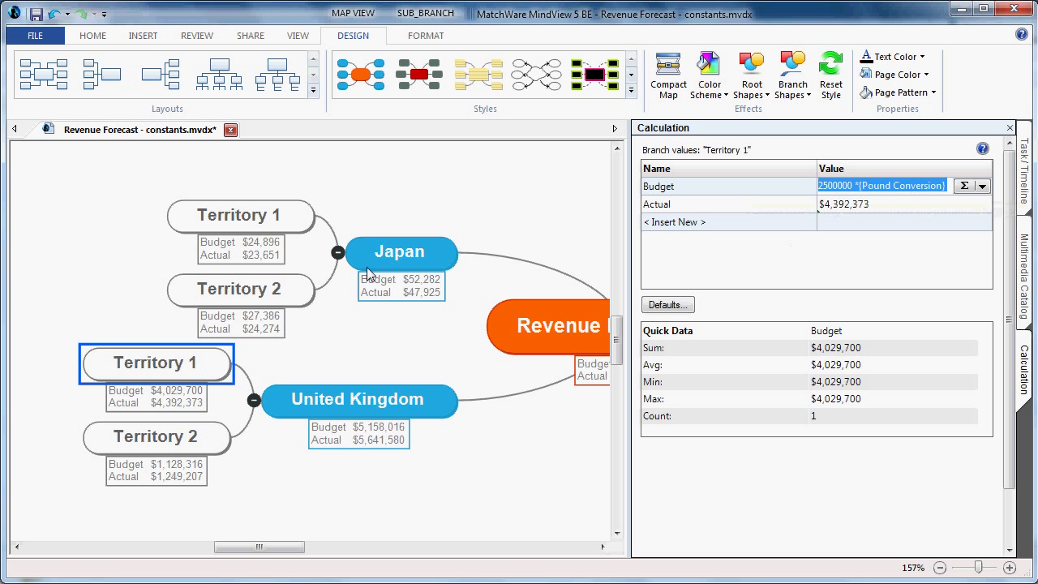
left_click(276, 225)
left_click(984, 188)
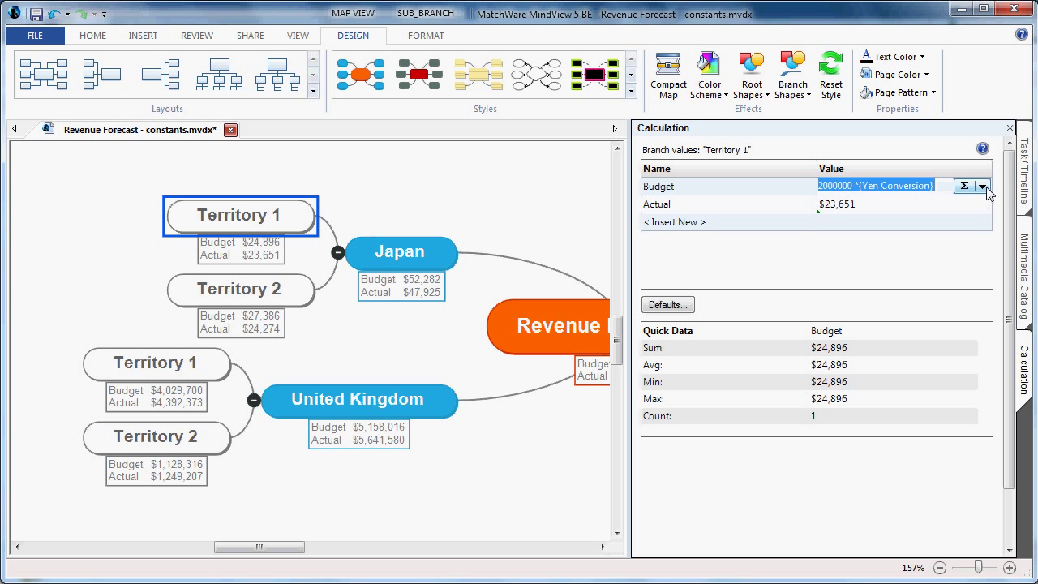
left_click(984, 187)
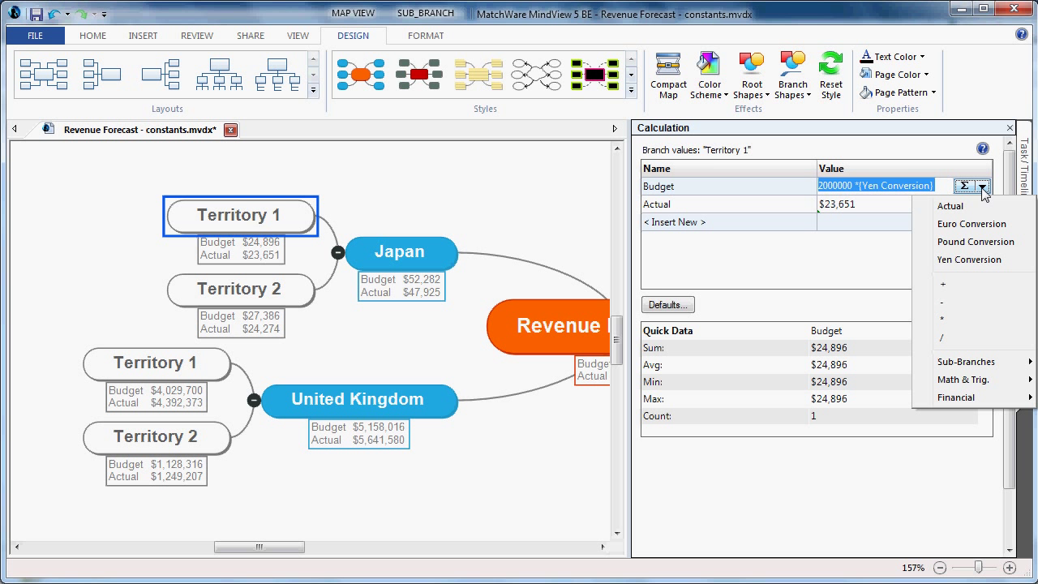
left_click(667, 304)
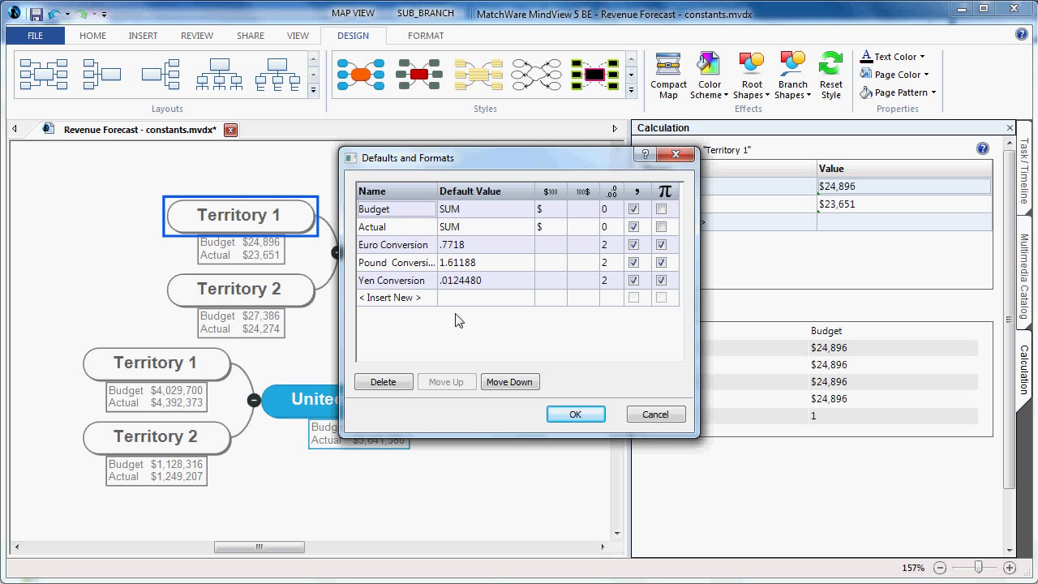
left_click(590, 416)
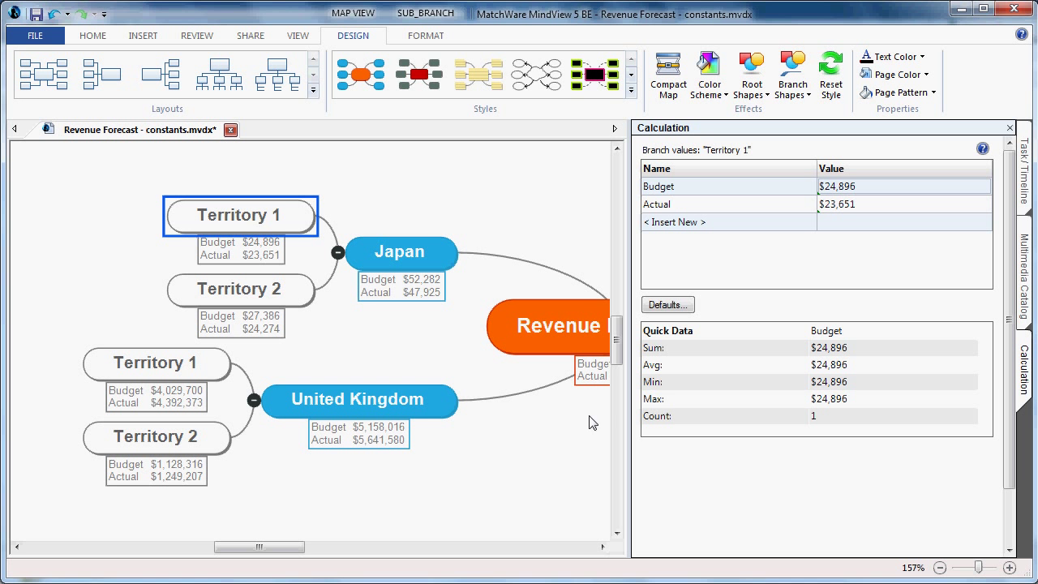
Hide the Calculation panel and zoom out to 133% to show all four countries.
left_click(1025, 386)
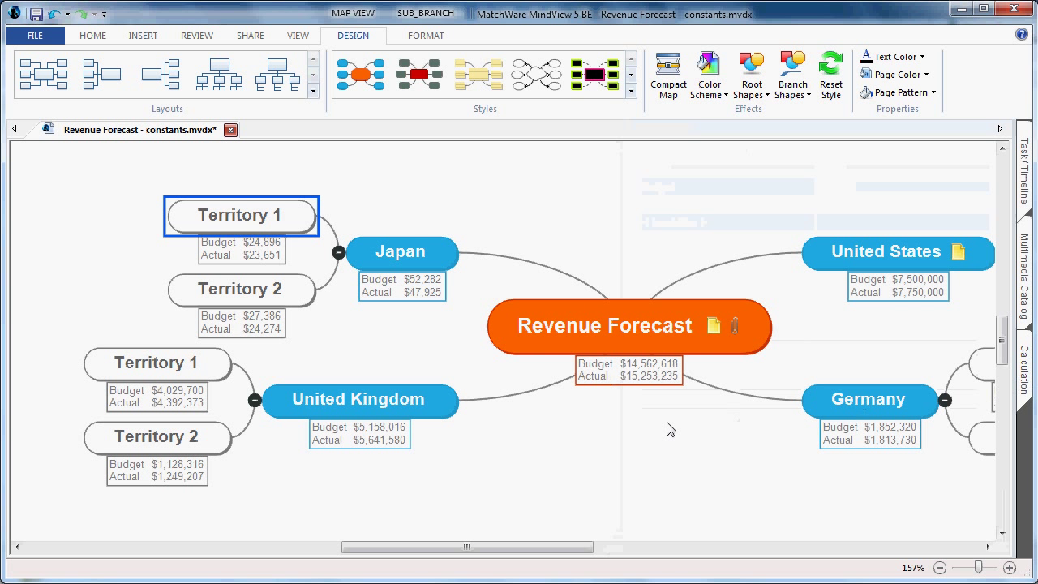
scroll(664, 430, "down", 2)
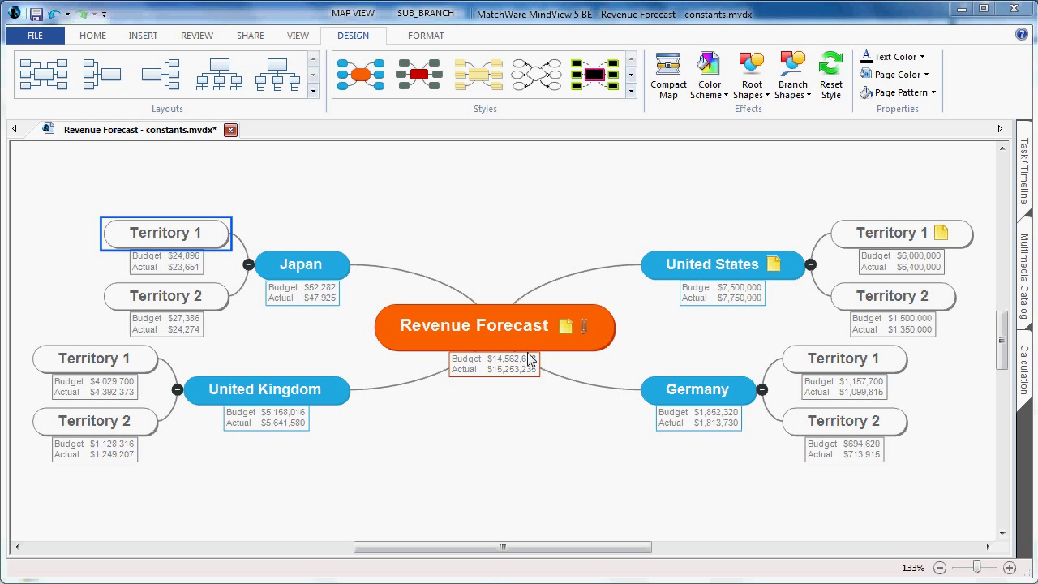
Start an Advanced Excel Export of the map from FILE > Export > Microsoft Excel.
left_click(35, 36)
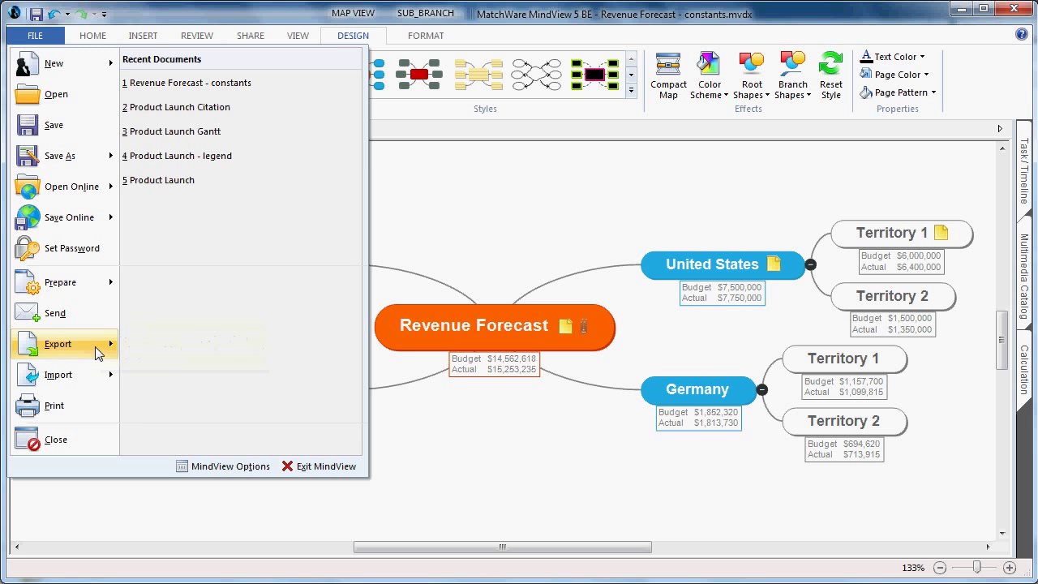
mouse_move(96, 353)
mouse_move(294, 168)
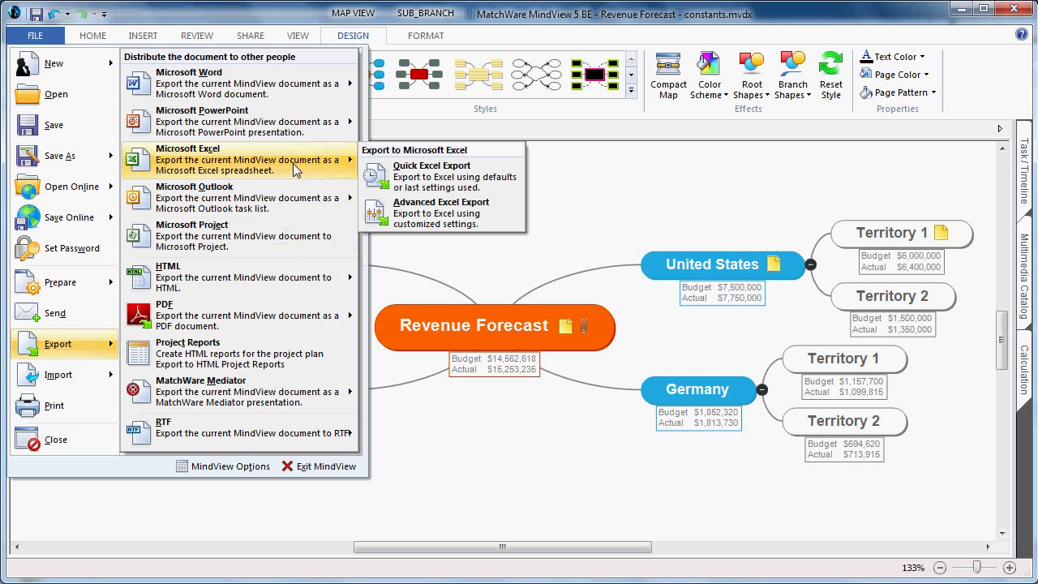
left_click(382, 215)
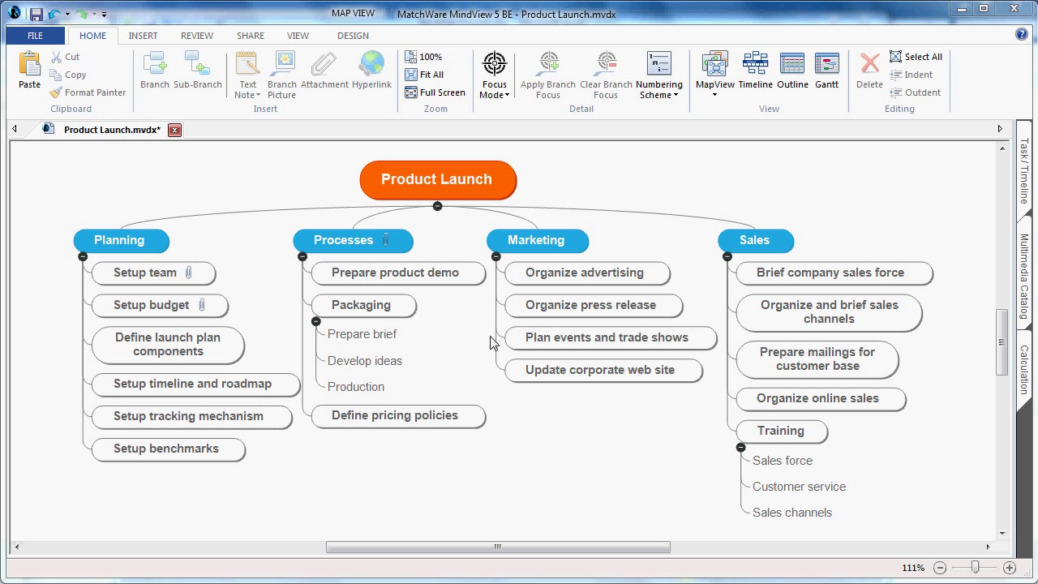
Apply the 1, 1.1, 1.1.1 numbering scheme and make it start numbering from the root.
left_click(674, 95)
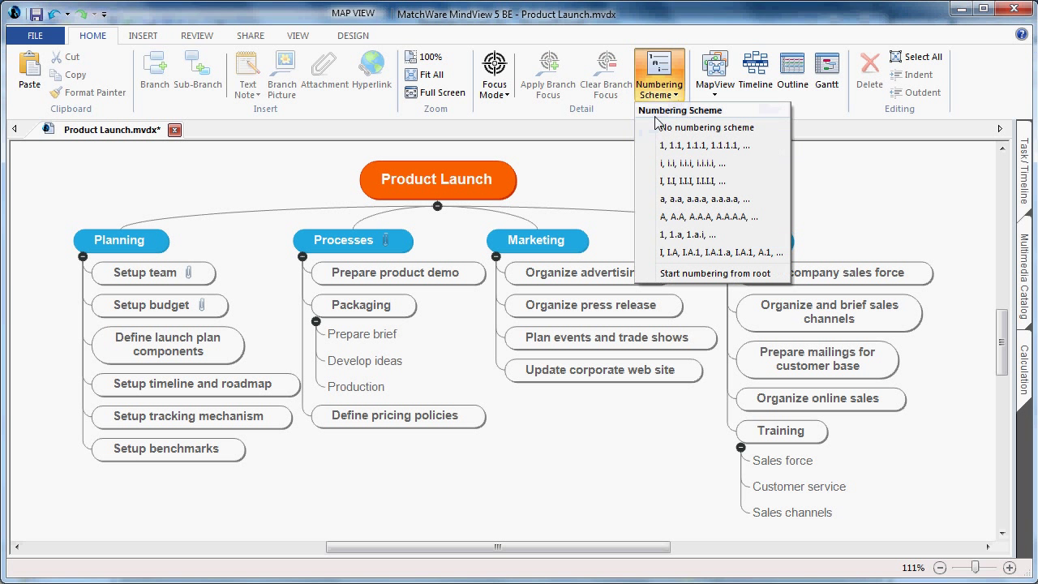
left_click(654, 147)
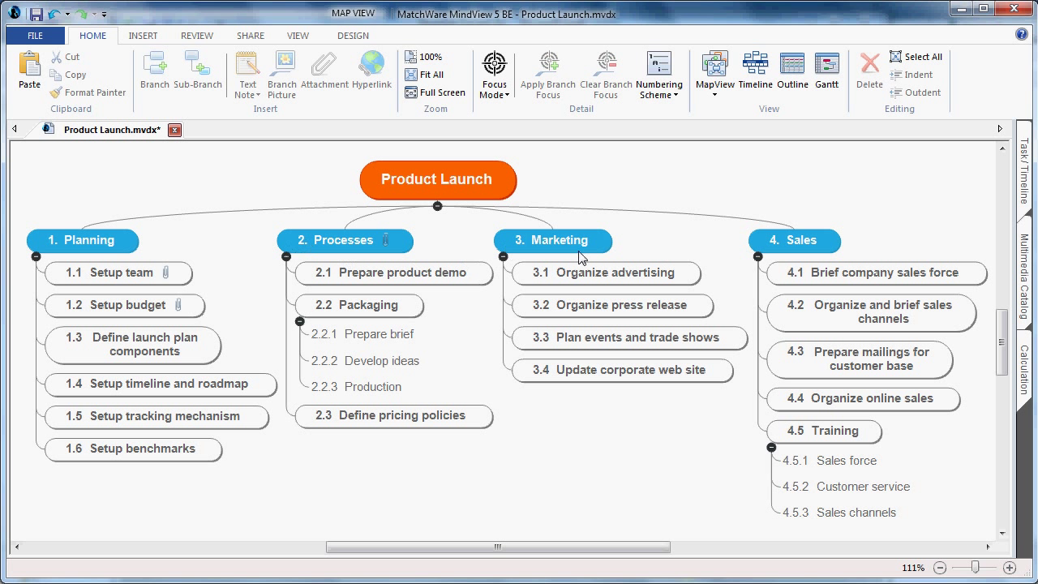
left_click(673, 95)
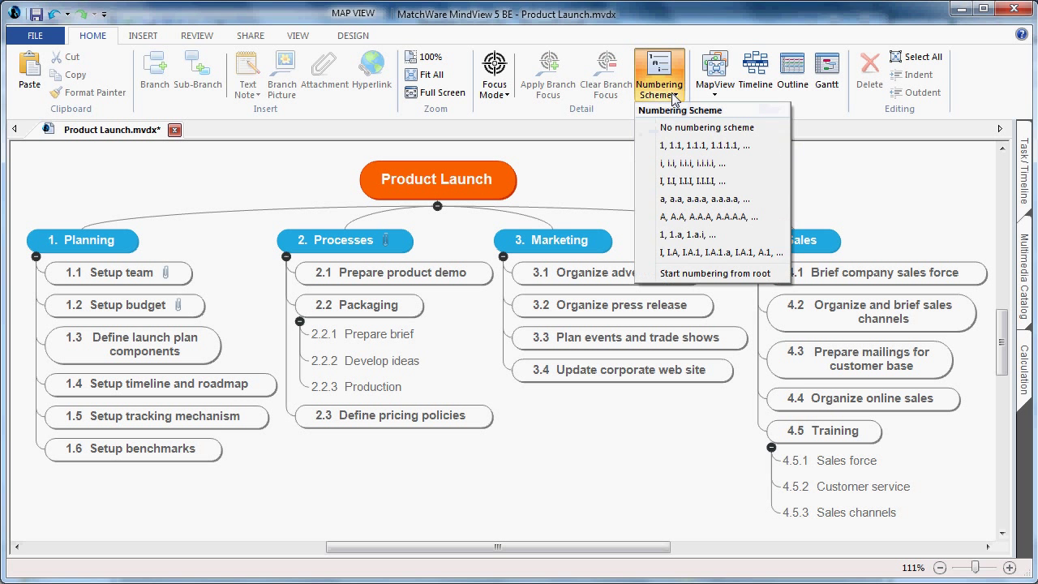
left_click(659, 275)
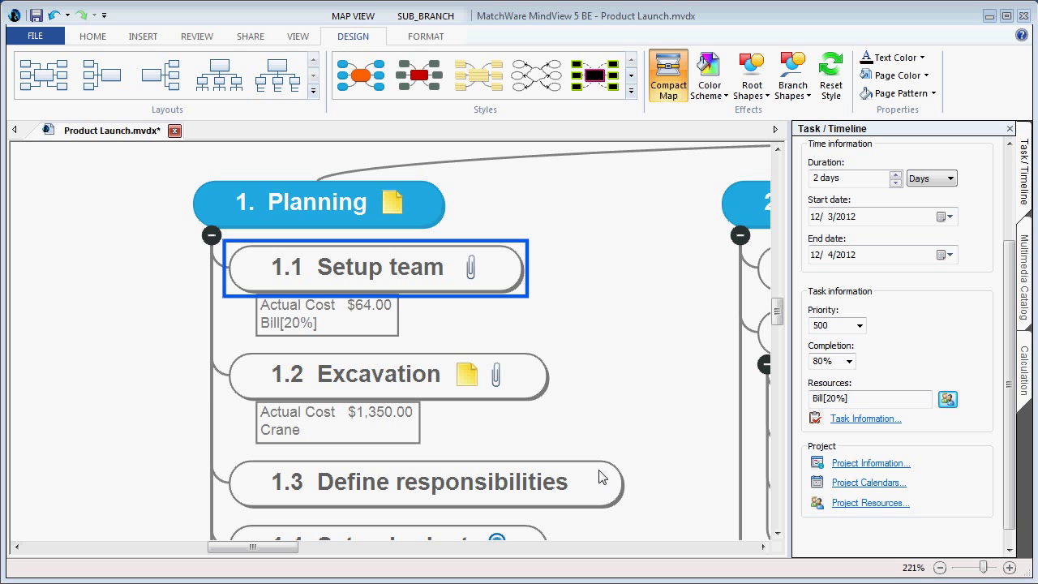
Open the Project Resources list from the Task/Timeline panel.
left_click(870, 502)
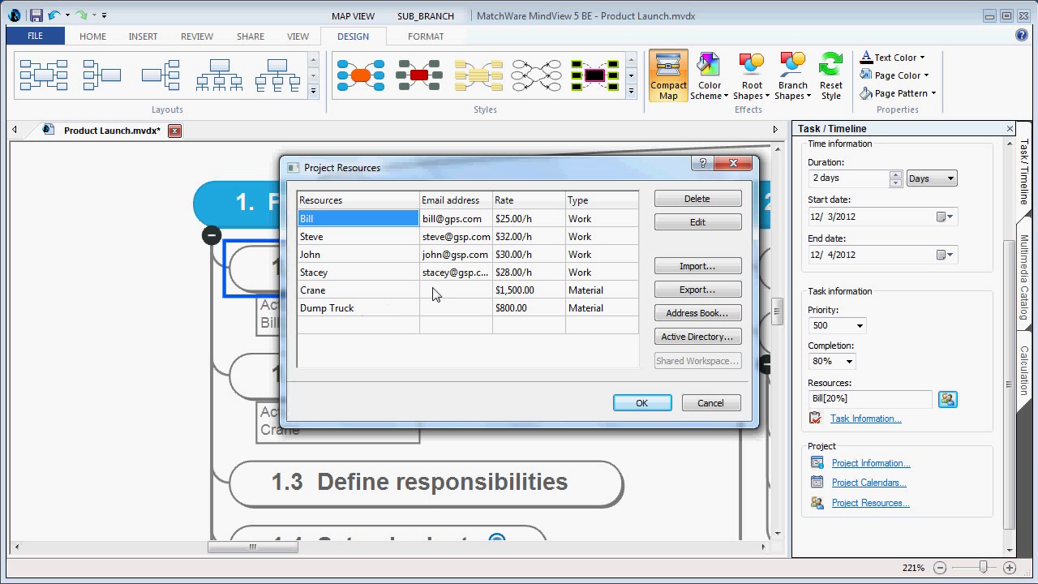
Keep Dump Truck's resource type as Material and confirm the Project Resources list.
left_click(626, 310)
left_click(632, 310)
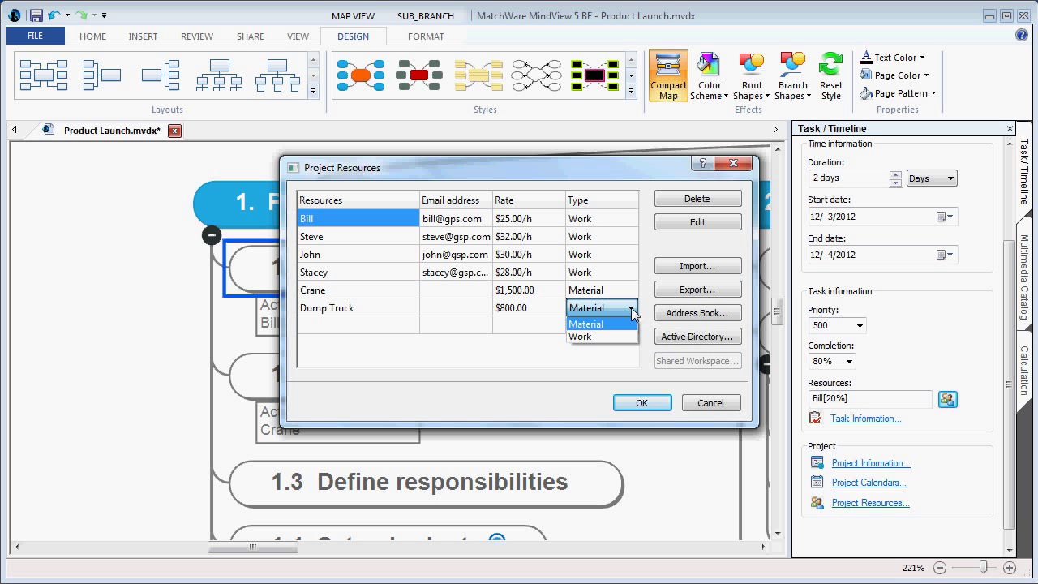
left_click(648, 286)
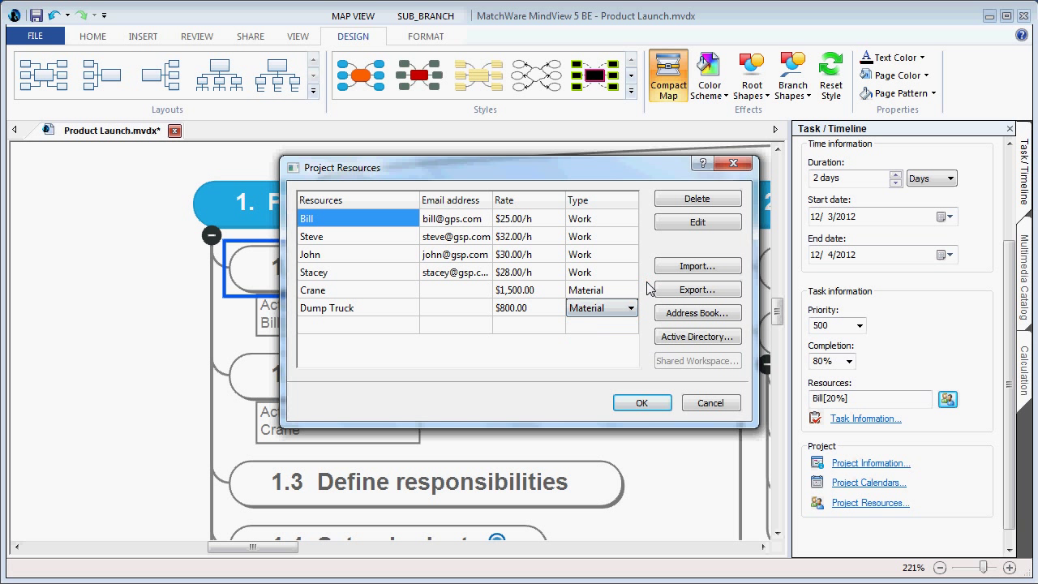
left_click(651, 404)
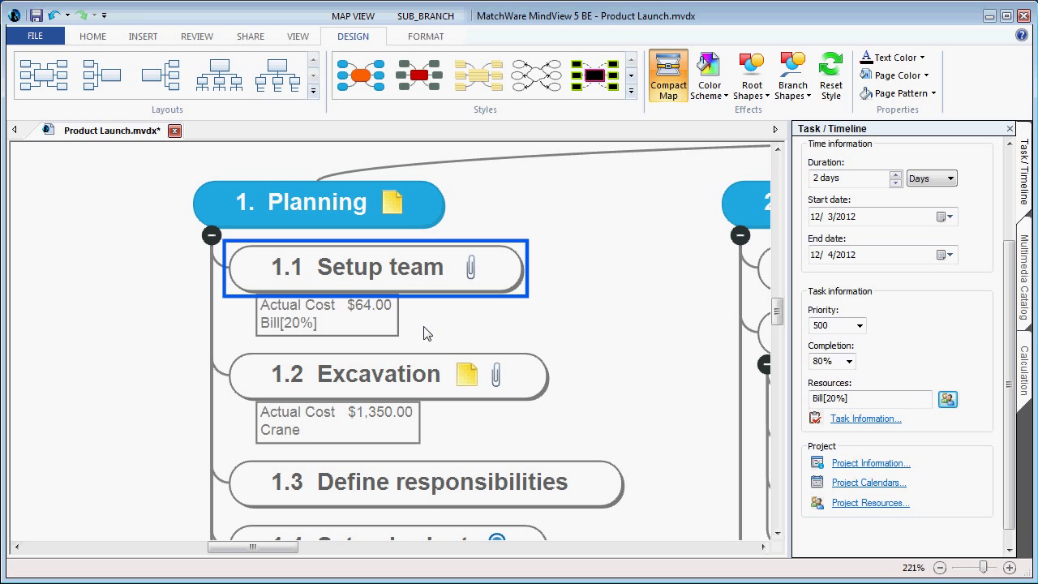
right_click(436, 276)
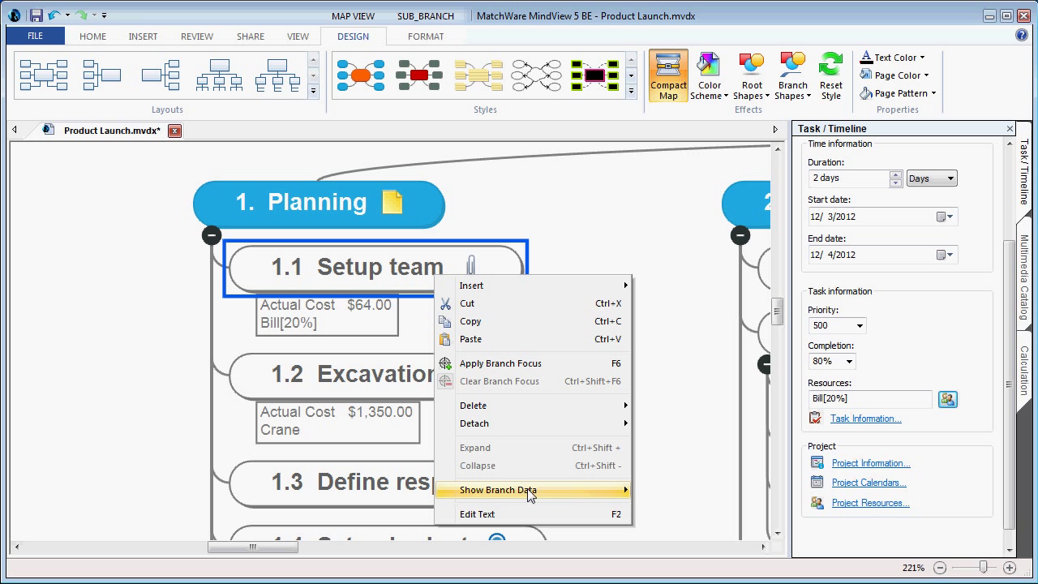
mouse_move(528, 493)
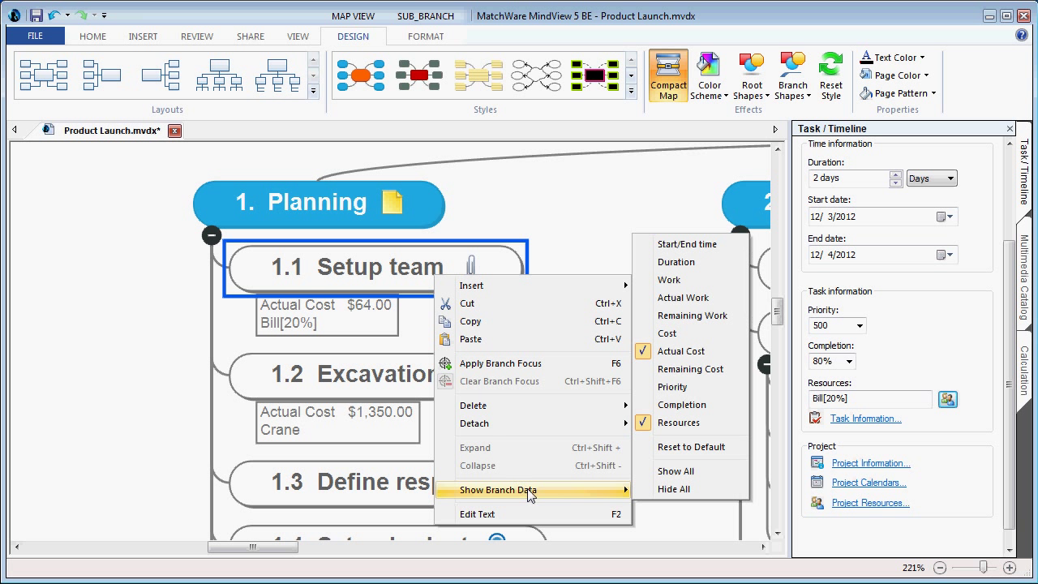
left_click(715, 280)
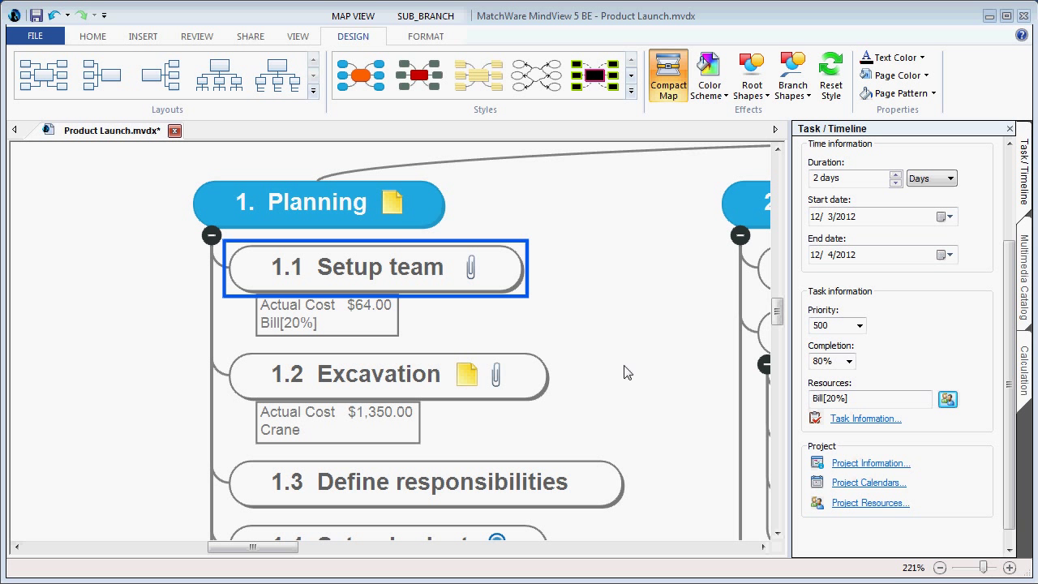
Open the detailed Project Calendars and show the For calendar dropdown of resource calendars.
left_click(887, 483)
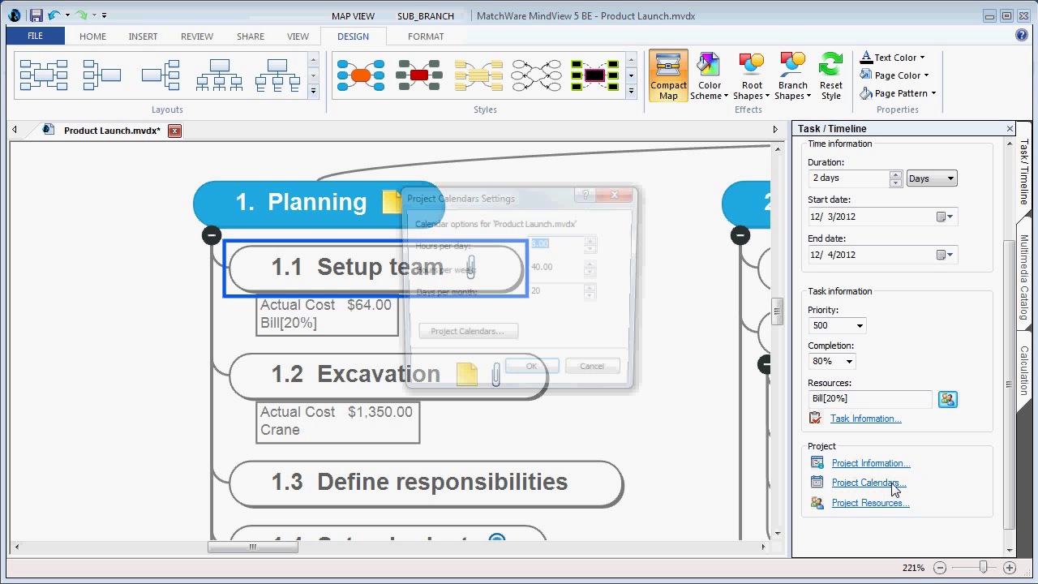
left_click(497, 344)
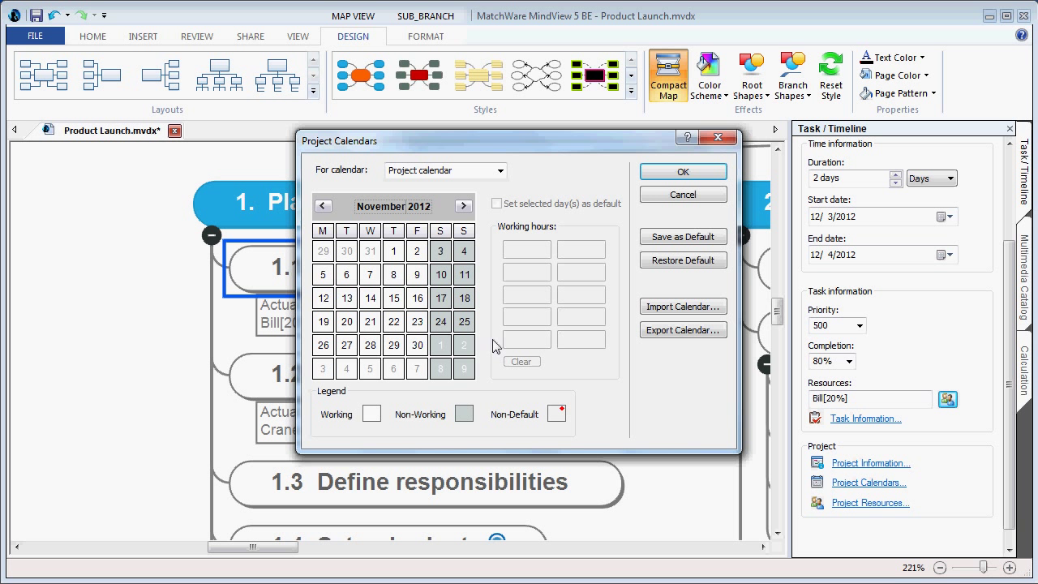
left_click(501, 172)
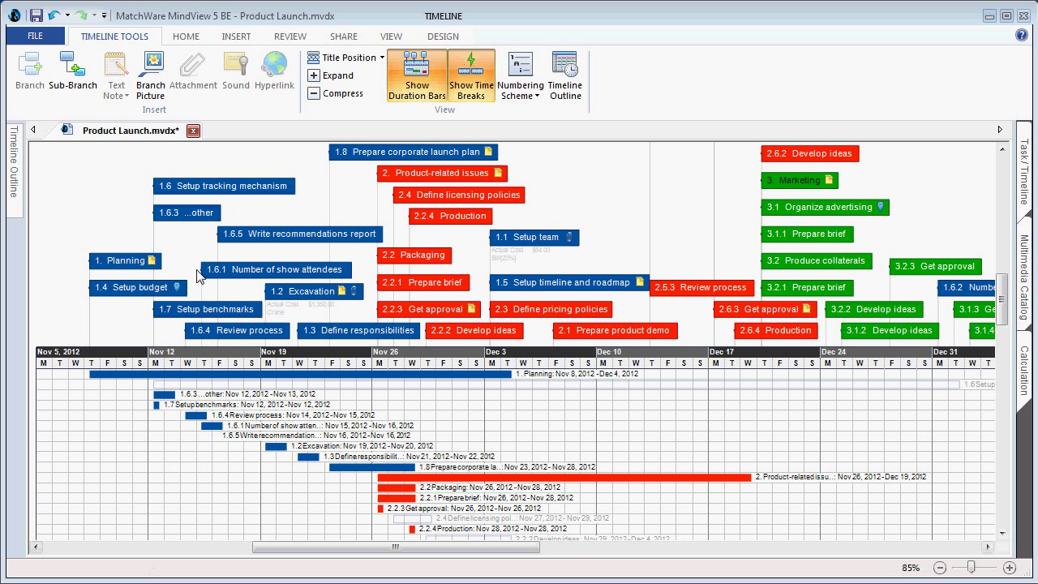
Select the Setup tracking mechanism task on the timeline.
left_click(180, 187)
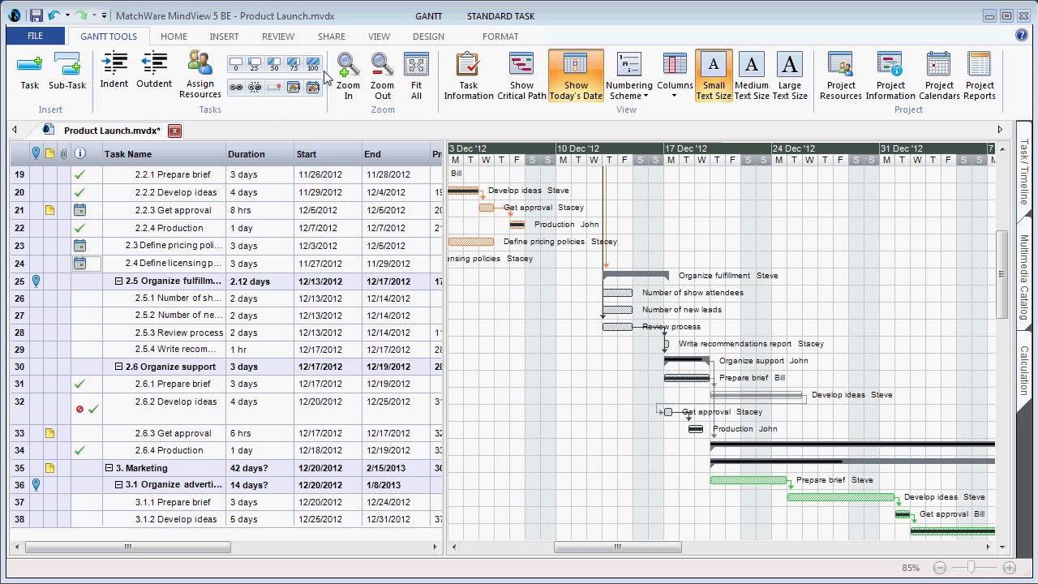
Inactivate task 2.5.1 Number of show attendees, check the visible columns list, and widen the task table.
left_click(157, 299)
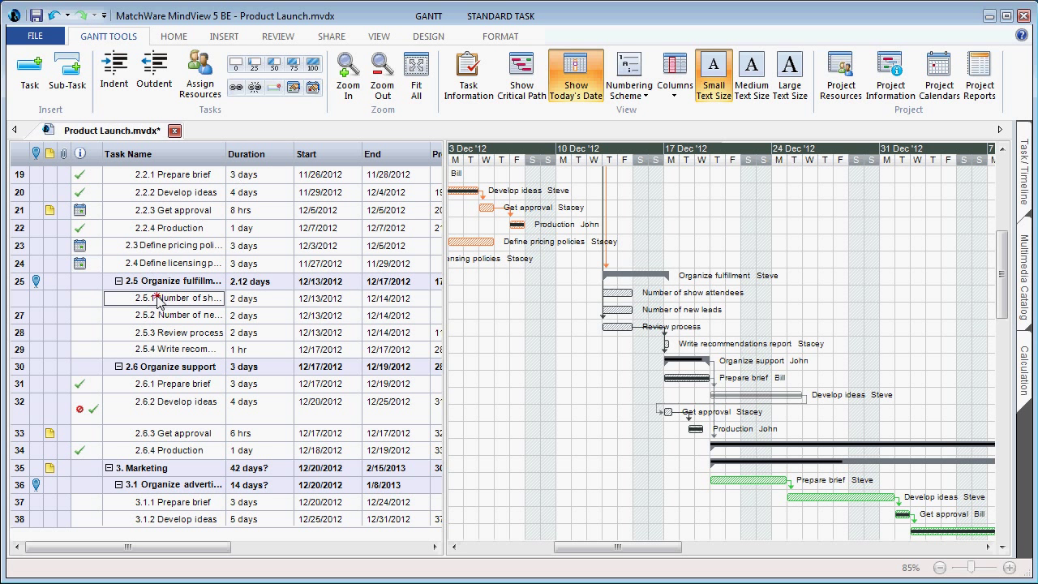
left_click(279, 90)
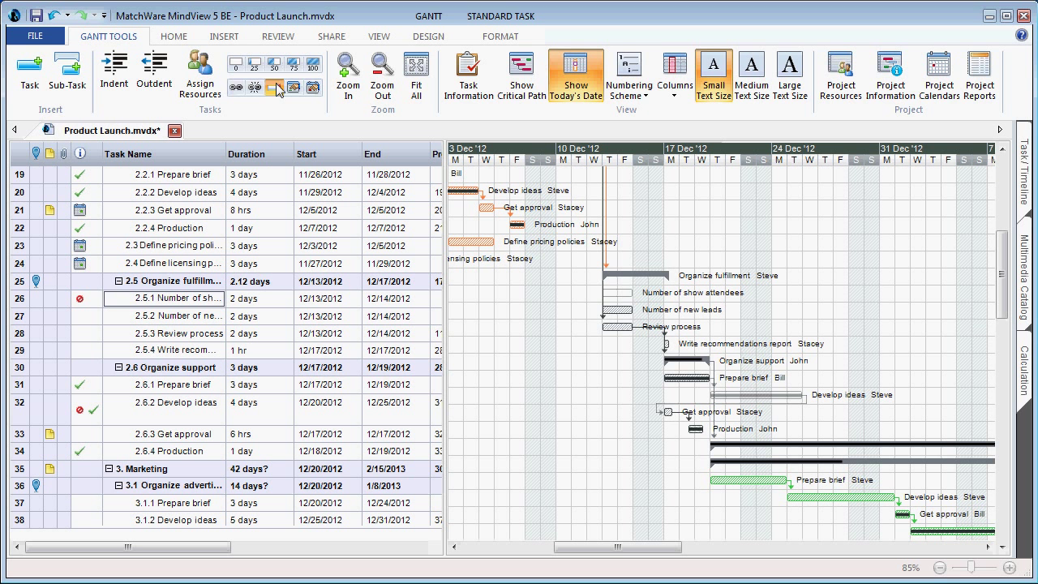
left_click(675, 97)
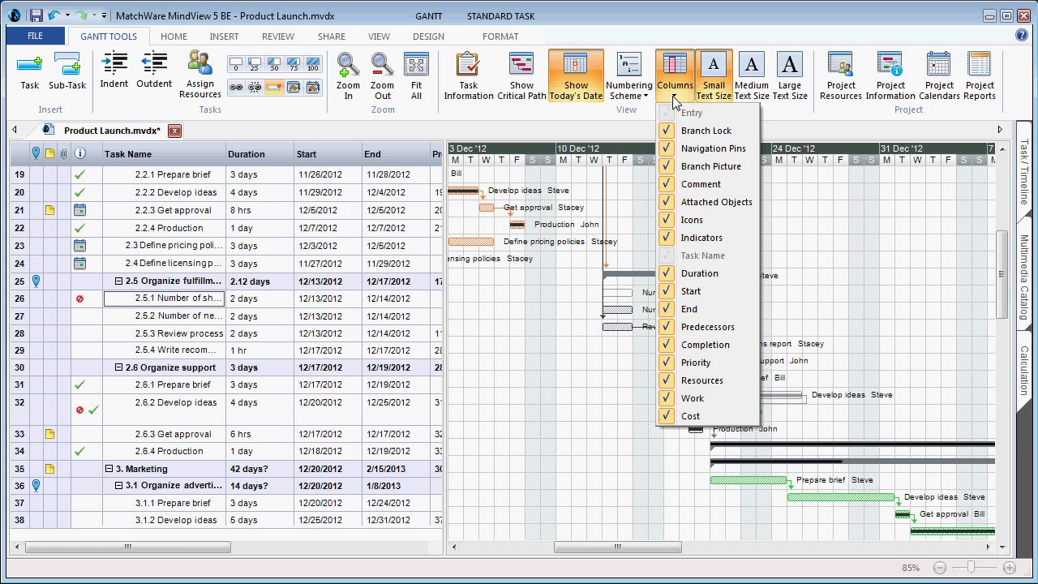
left_click(519, 115)
left_click_drag(446, 207, 872, 214)
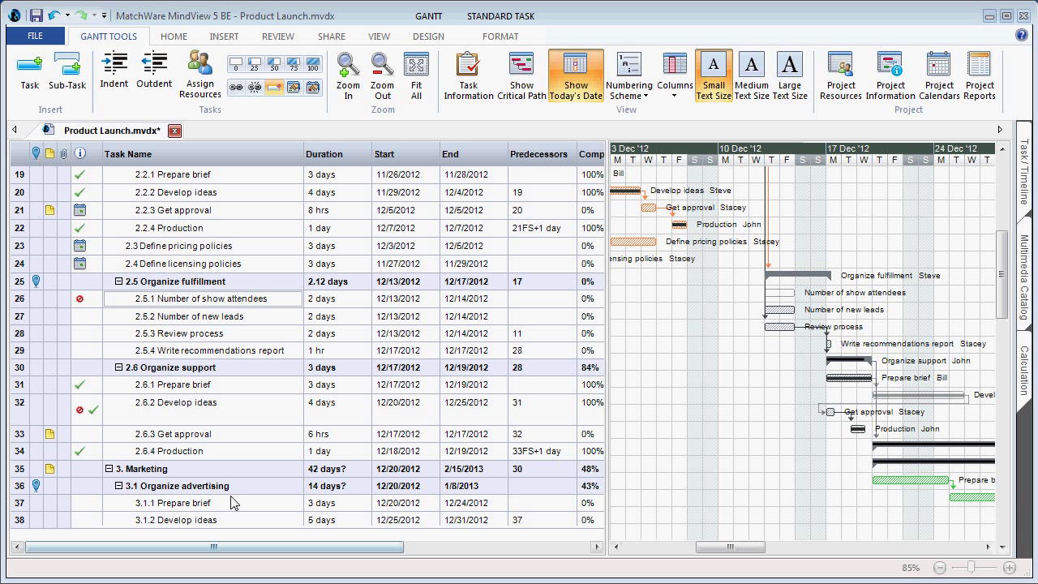
left_click(469, 82)
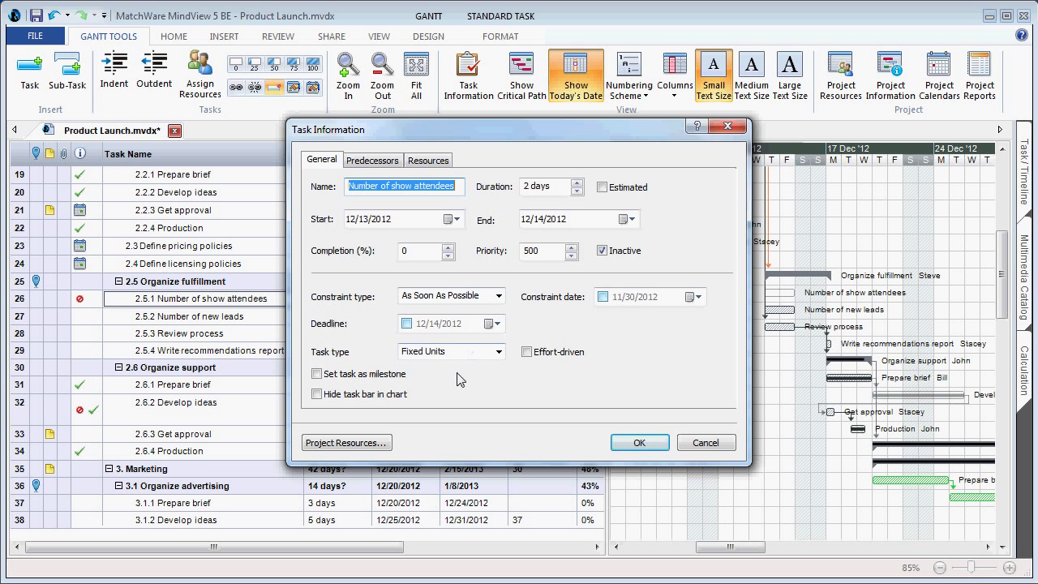
left_click(499, 353)
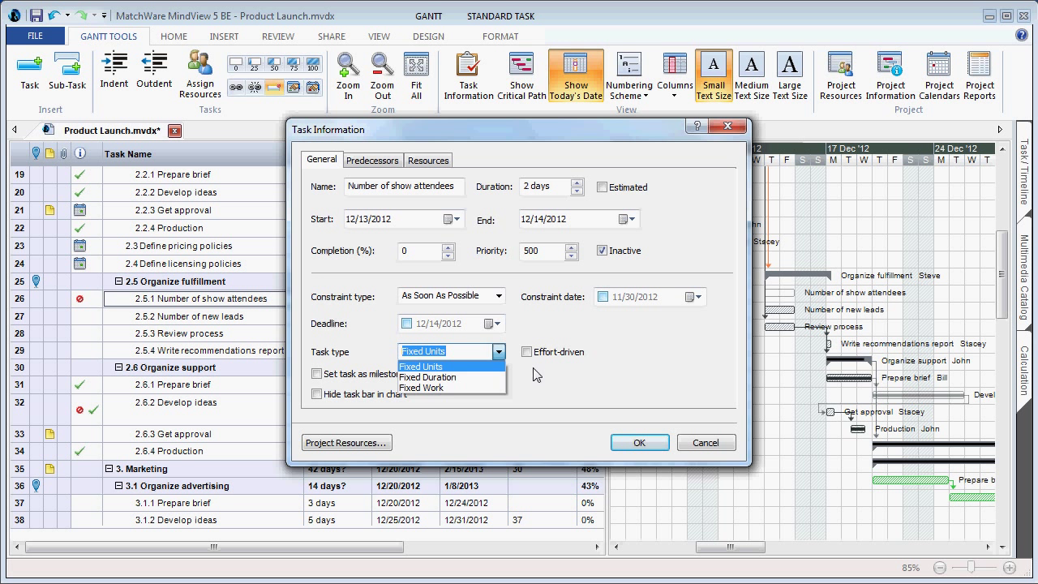
left_click(533, 372)
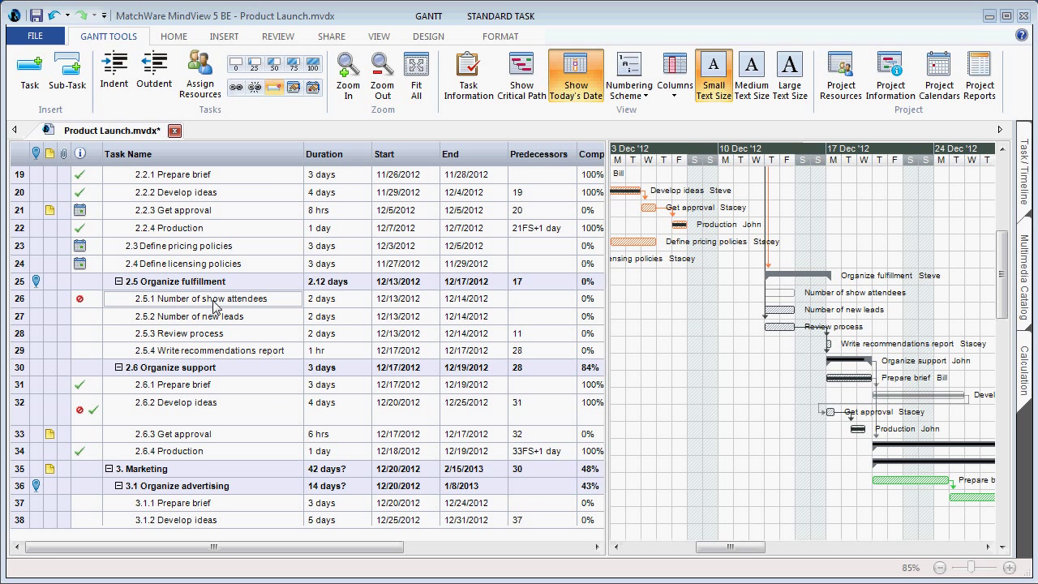
Export the Product Launch project to Microsoft Project through the File menu's Export options.
left_click(35, 36)
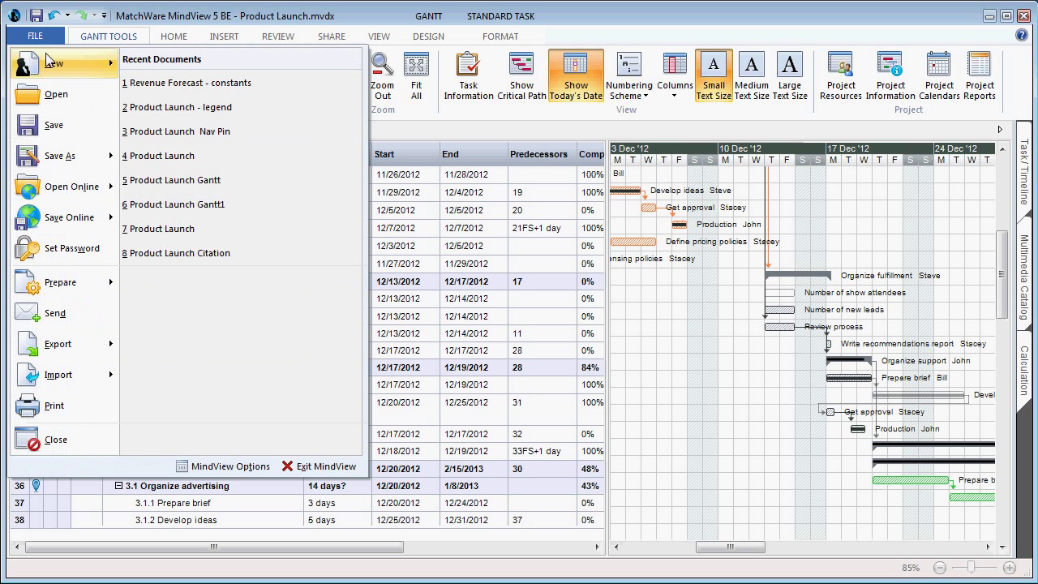
mouse_move(97, 345)
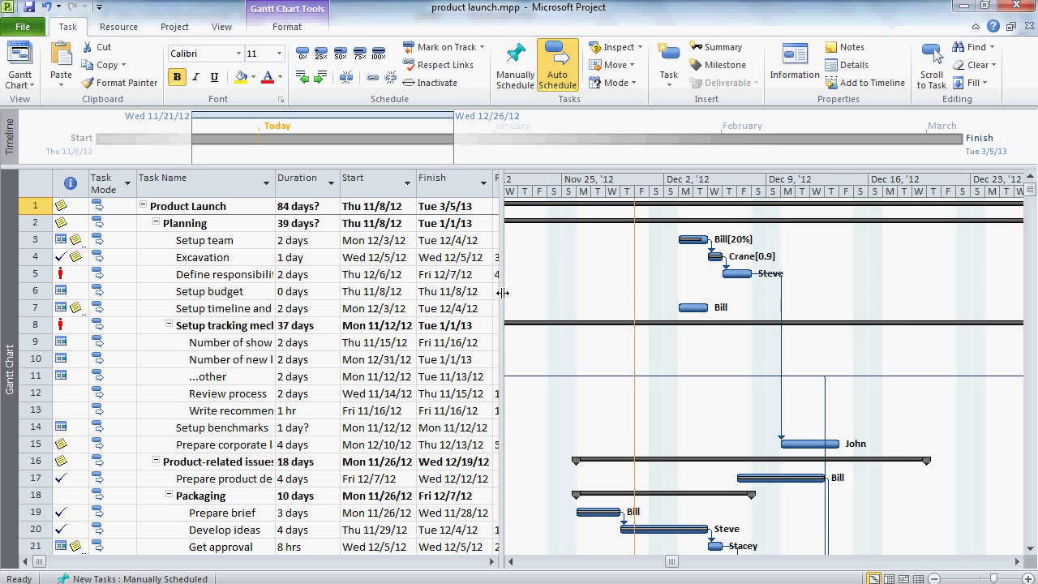
Widen the Microsoft Project task table so the full task names are readable.
left_click_drag(502, 296, 910, 300)
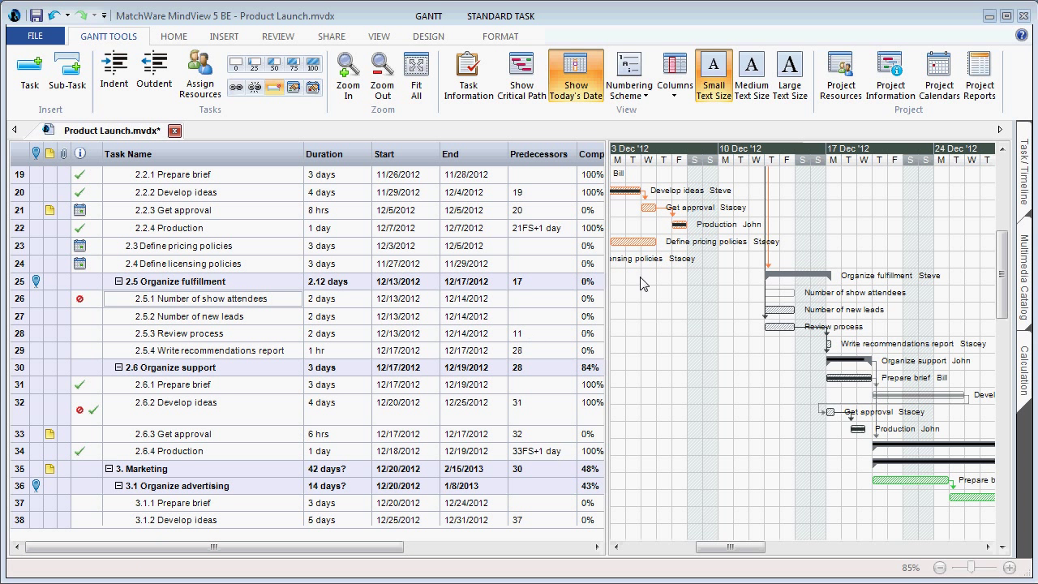
Create the HTML Project Reports for Product Launch from the Gantt Tools ribbon.
left_click(980, 90)
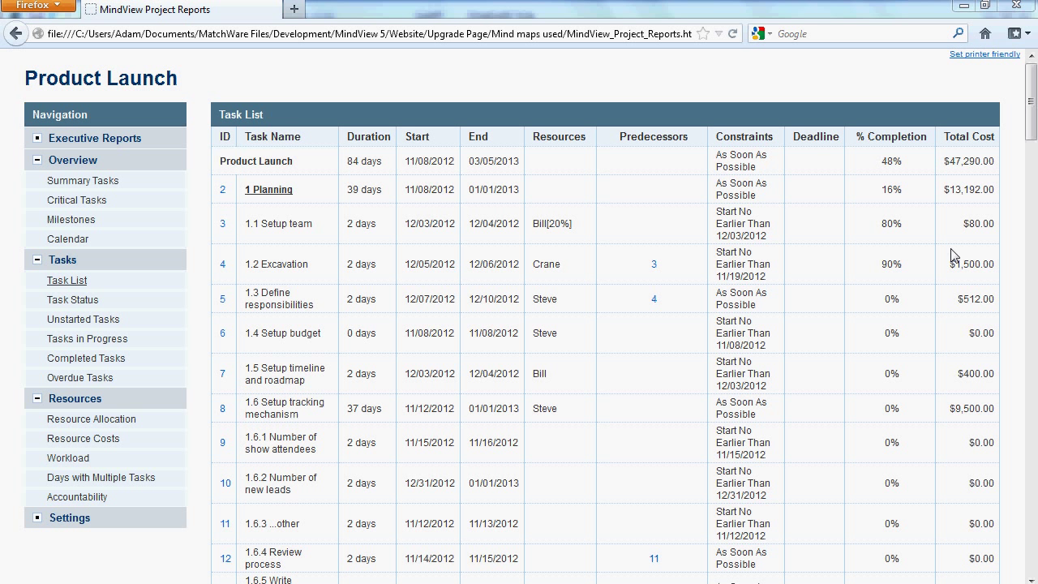
Expand the Resource Allocation report, then show Resource Costs task details for the second and third resources.
left_click(131, 423)
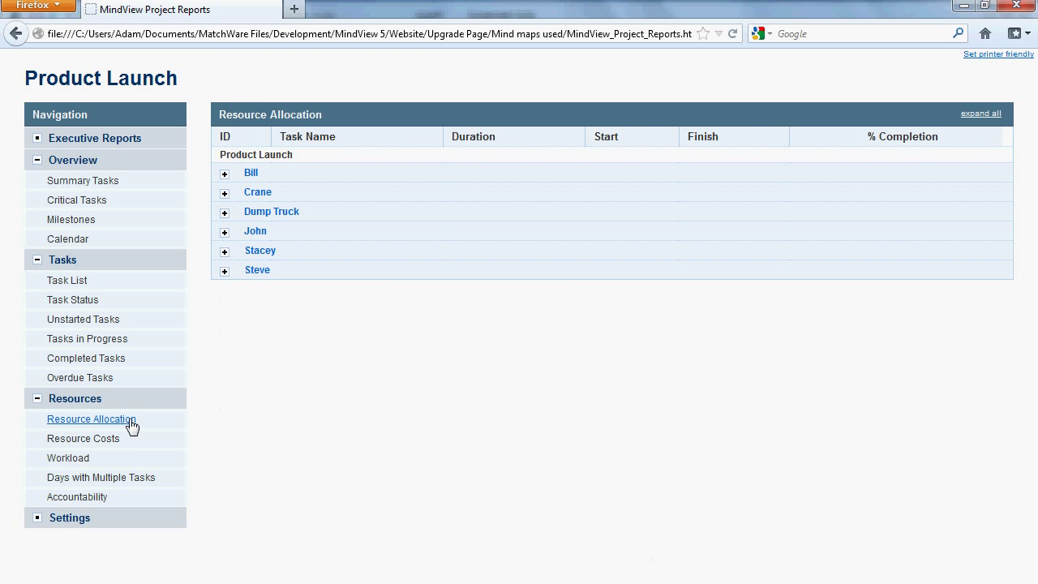
left_click(979, 117)
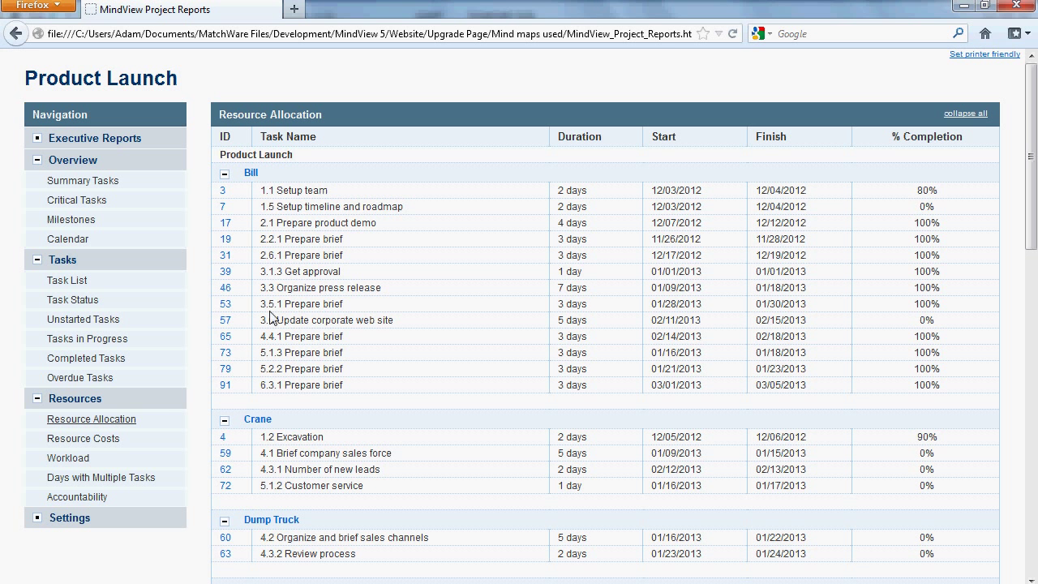
left_click(111, 442)
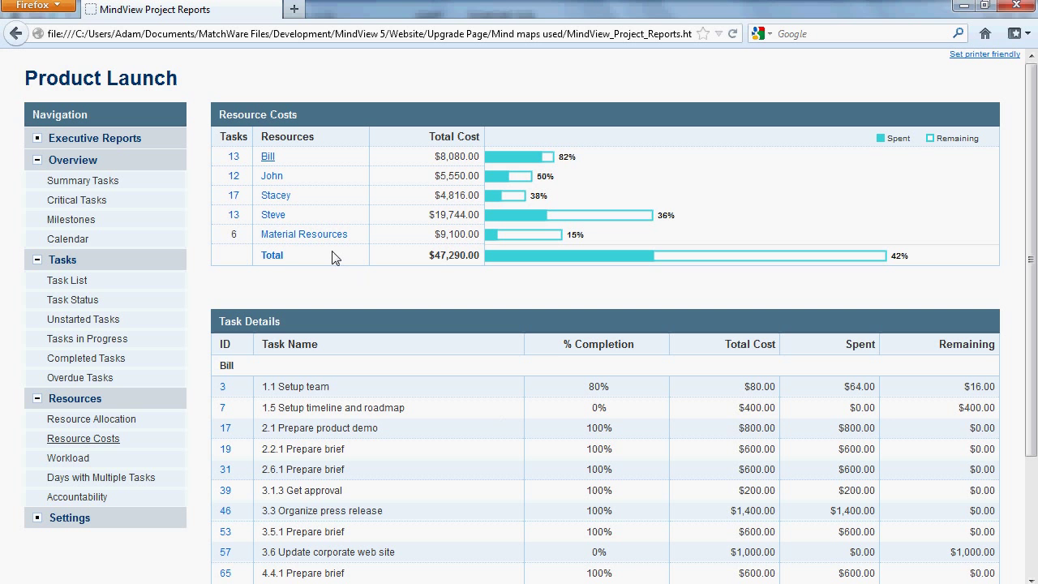
scroll(332, 251, "down", 2)
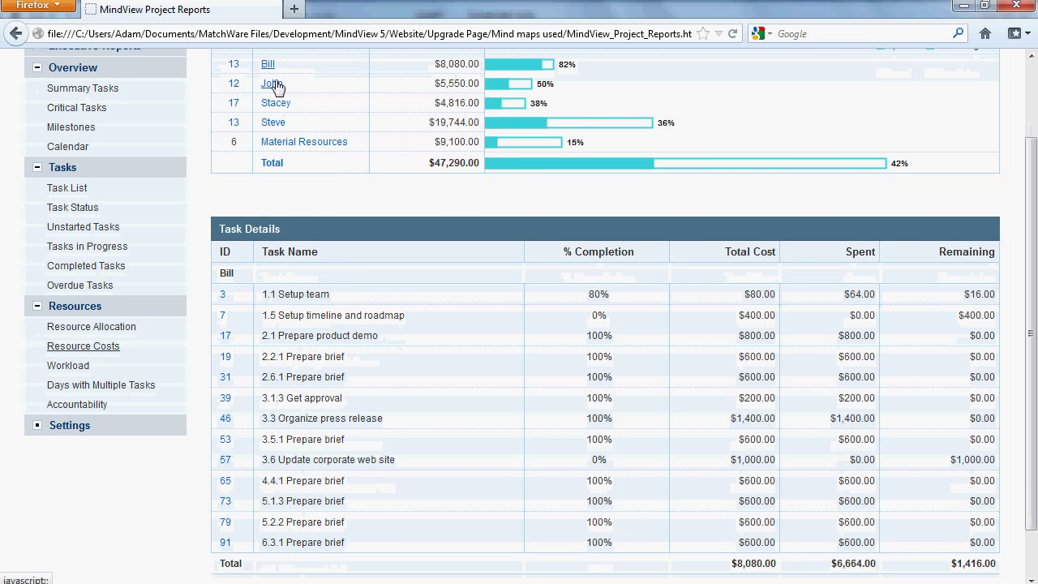
left_click(273, 83)
left_click(276, 103)
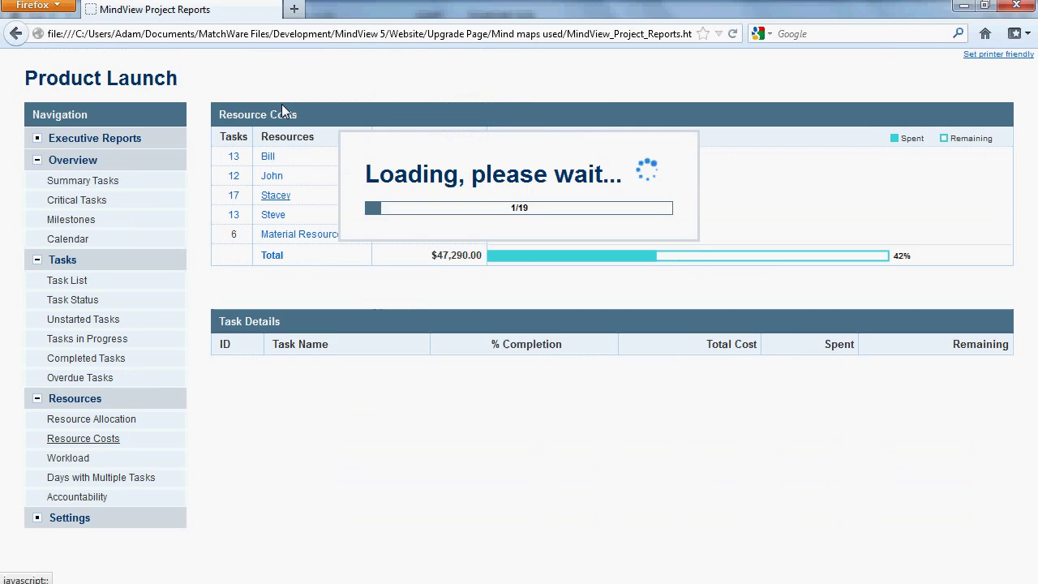